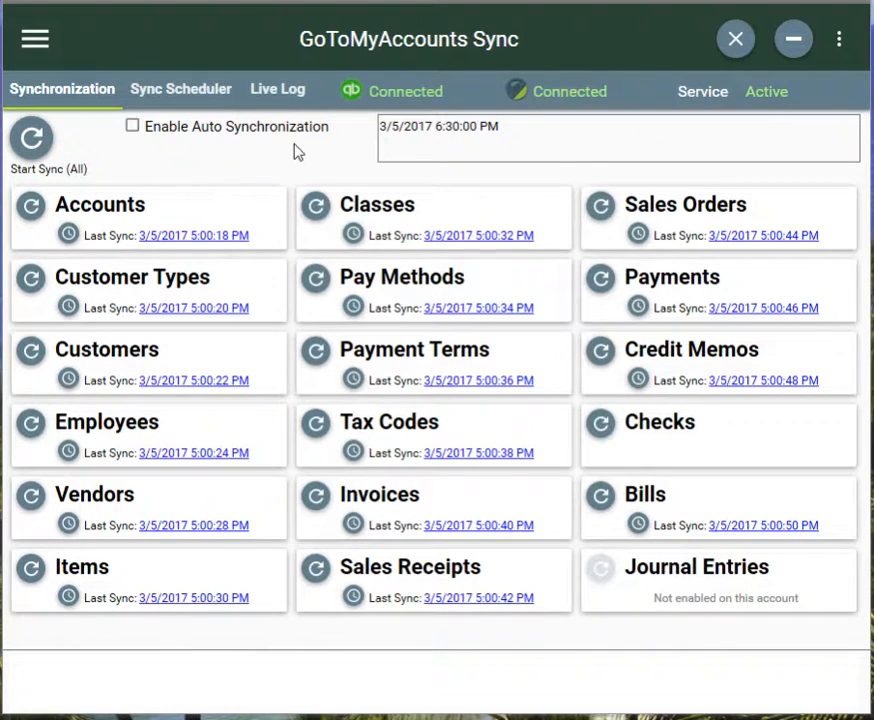
- Set the interval sync schedule to every 3 hours and save the scheduler settings
click(205, 90)
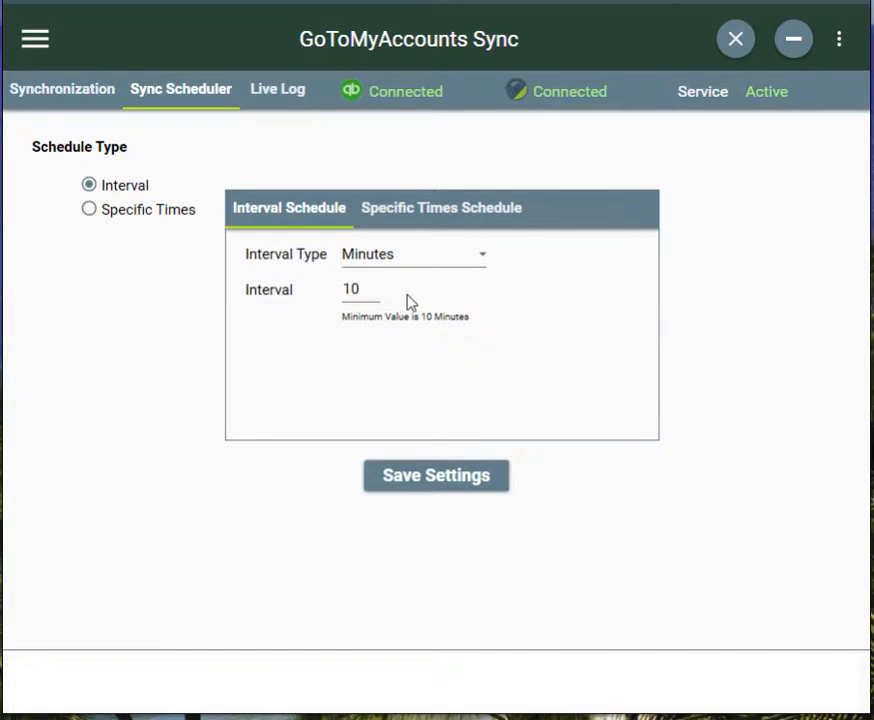
click(384, 256)
click(392, 259)
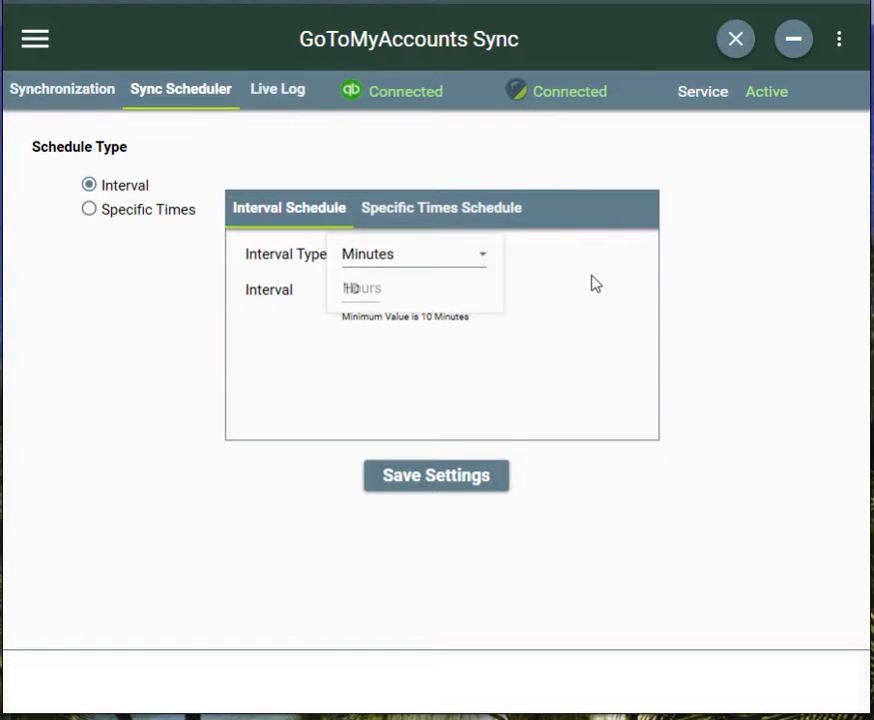
double_click(370, 289)
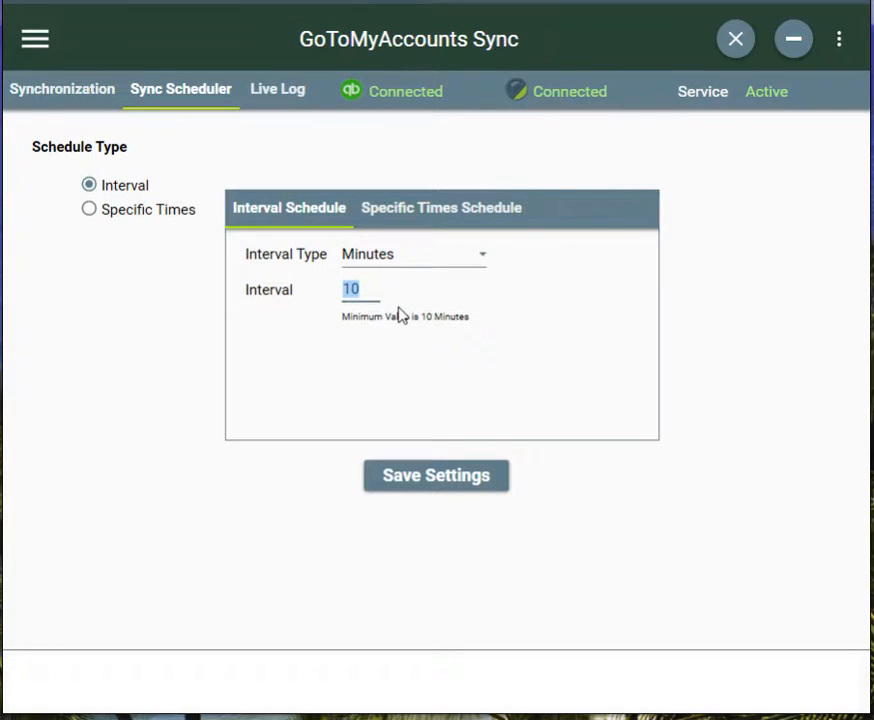
text(3)
click(386, 250)
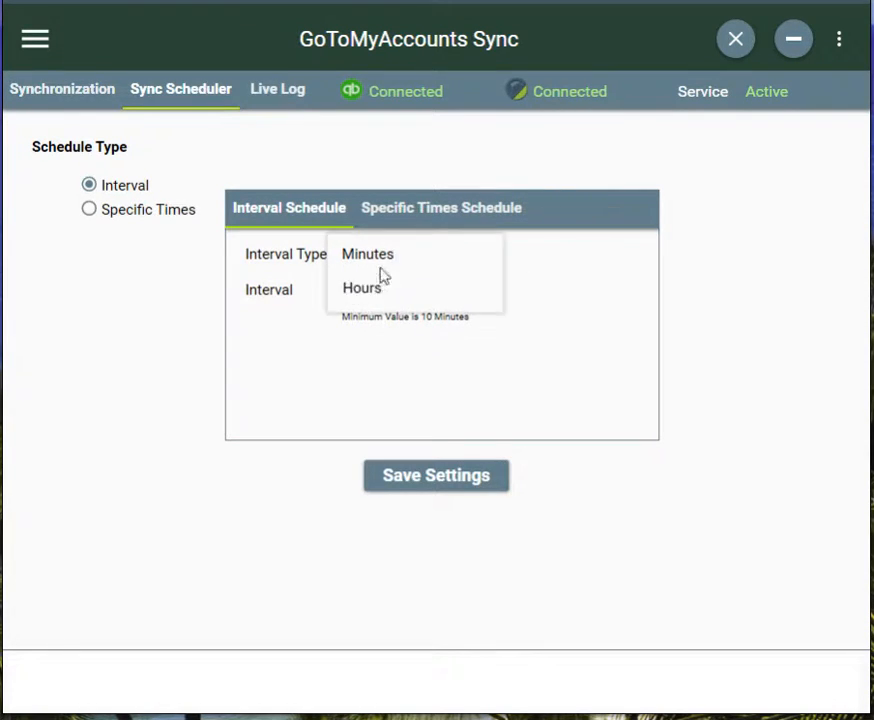
click(373, 288)
click(414, 481)
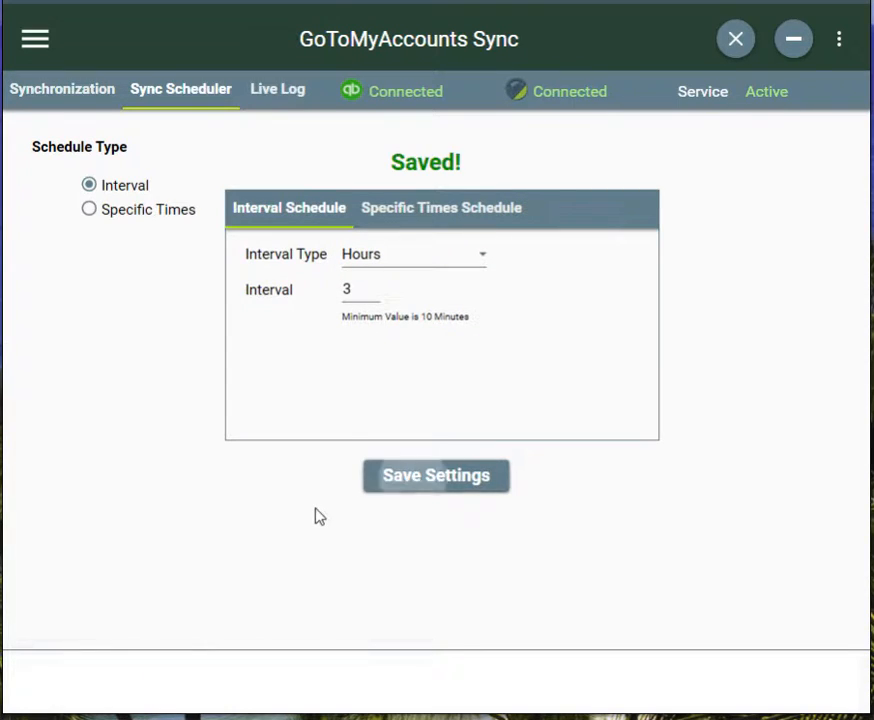
- Turn auto synchronization on with the saved interval schedule, and switch it back off
click(100, 88)
click(205, 128)
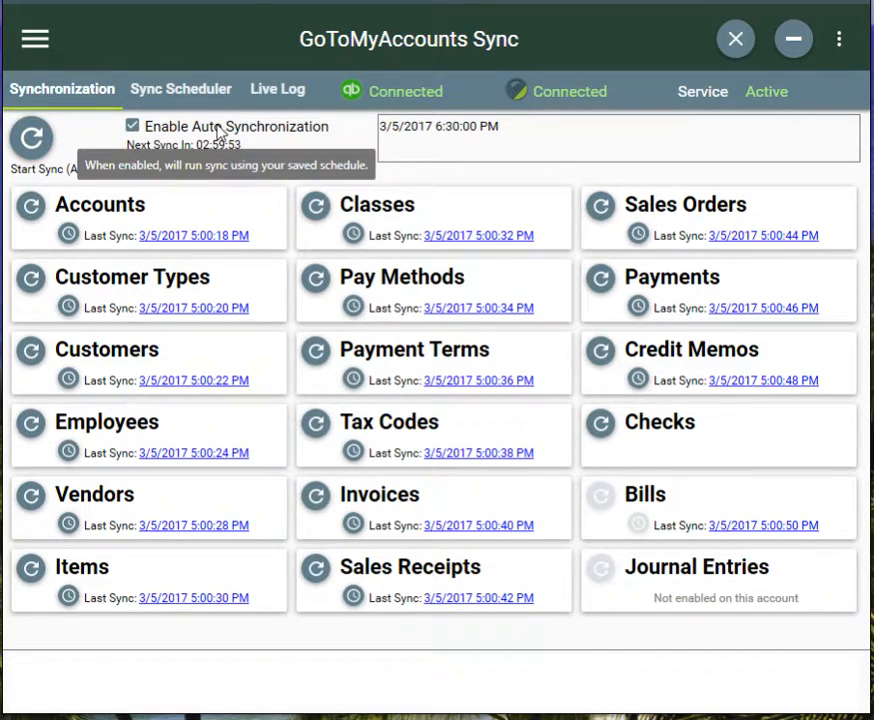
click(214, 130)
- Change the sync interval to 30 minutes and save the scheduler settings
click(181, 89)
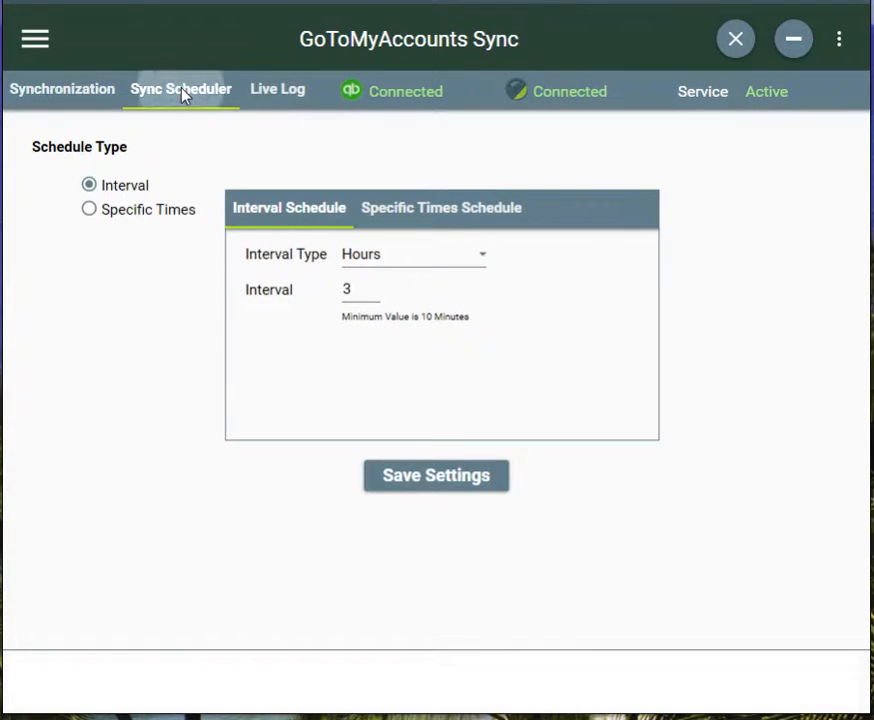
click(400, 262)
click(377, 298)
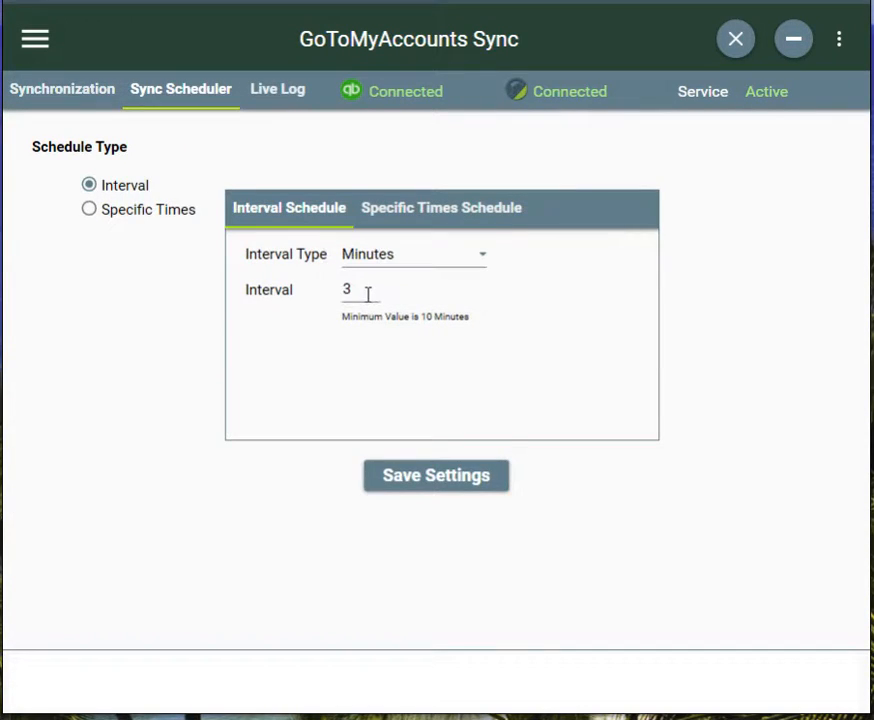
double_click(367, 293)
text(30)
click(453, 482)
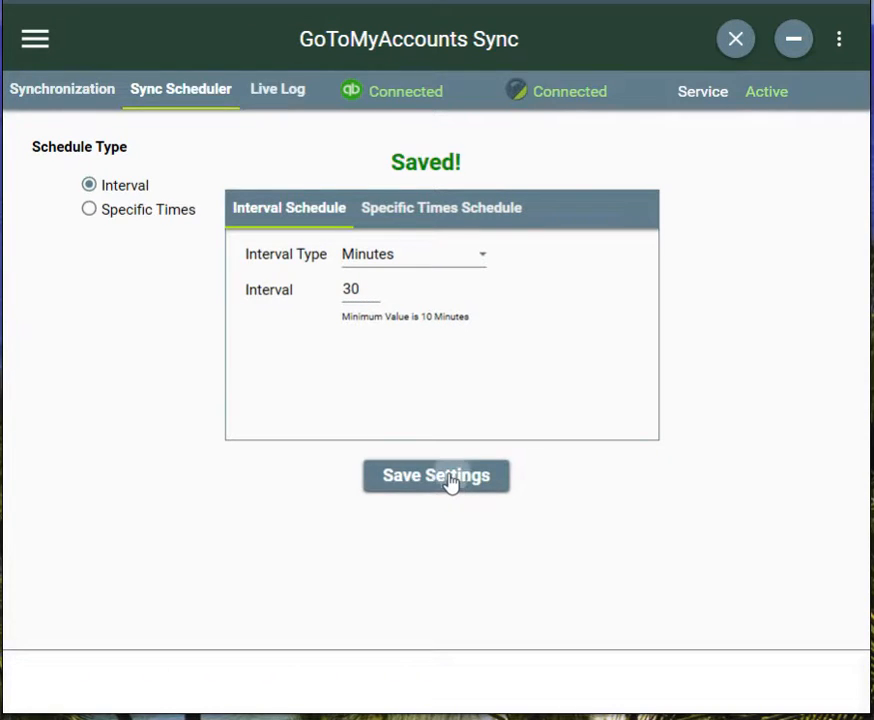
- Enable auto synchronization to check the 30-minute schedule, and disable it again
click(66, 100)
click(175, 130)
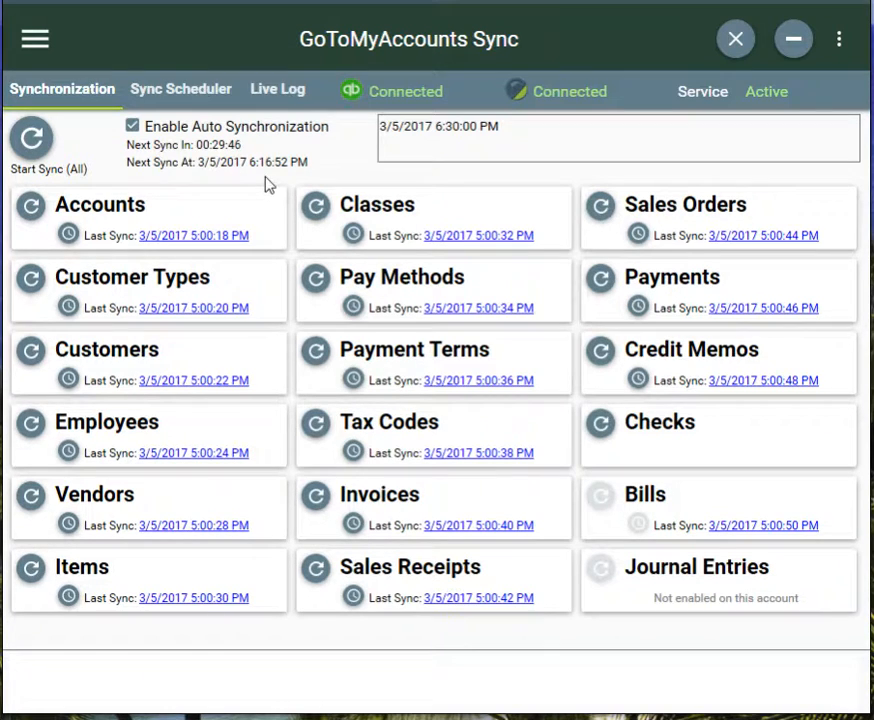
click(234, 128)
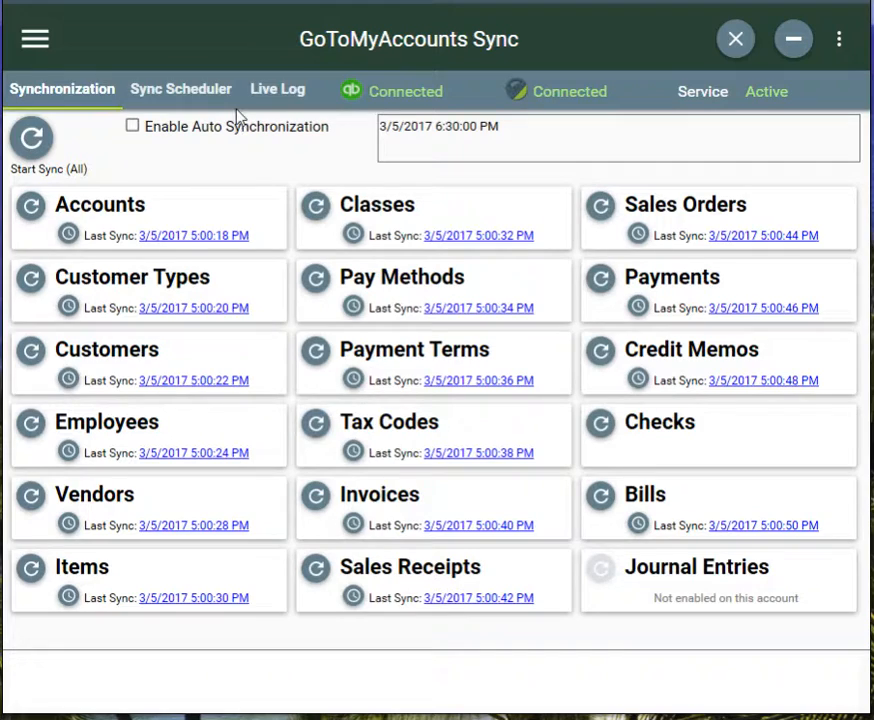
- Switch the schedule type to Specific Times and save the scheduler settings
click(190, 100)
click(140, 209)
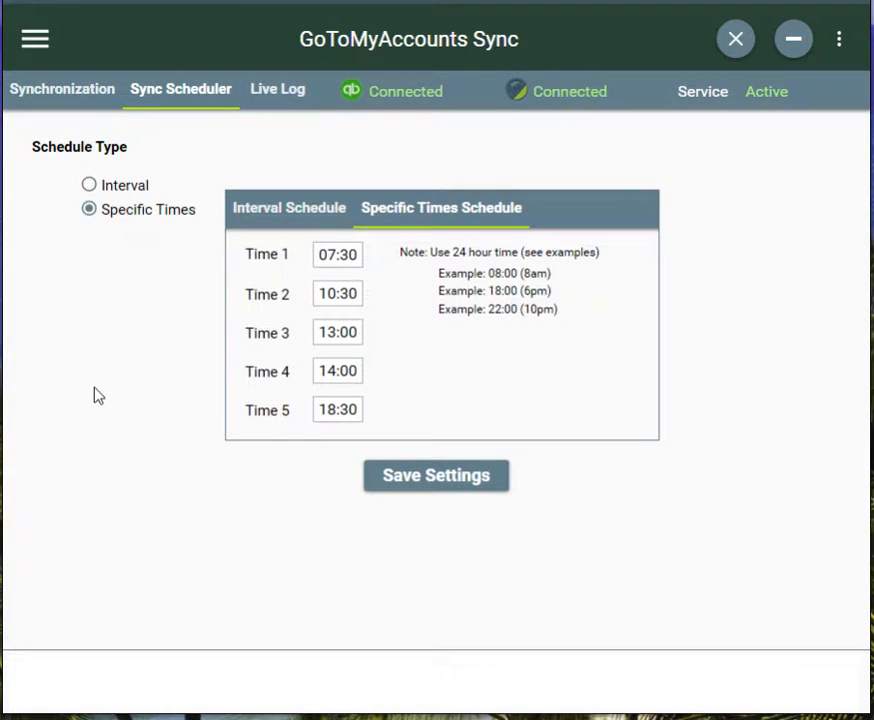
click(328, 254)
key(Left)
click(463, 500)
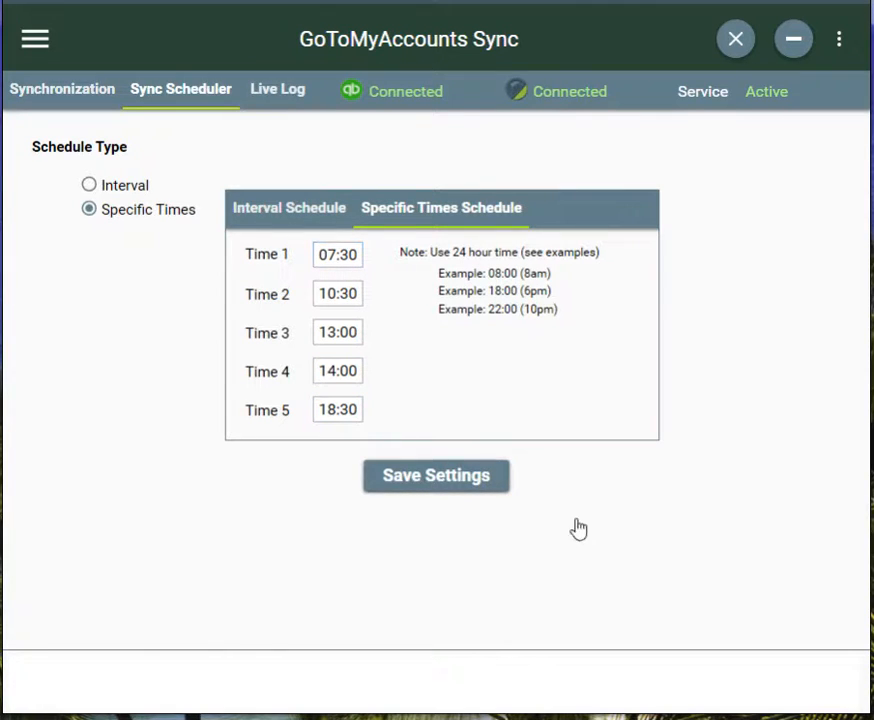
- Enable auto synchronization using the specific times and check the scheduler settings while it runs
click(45, 92)
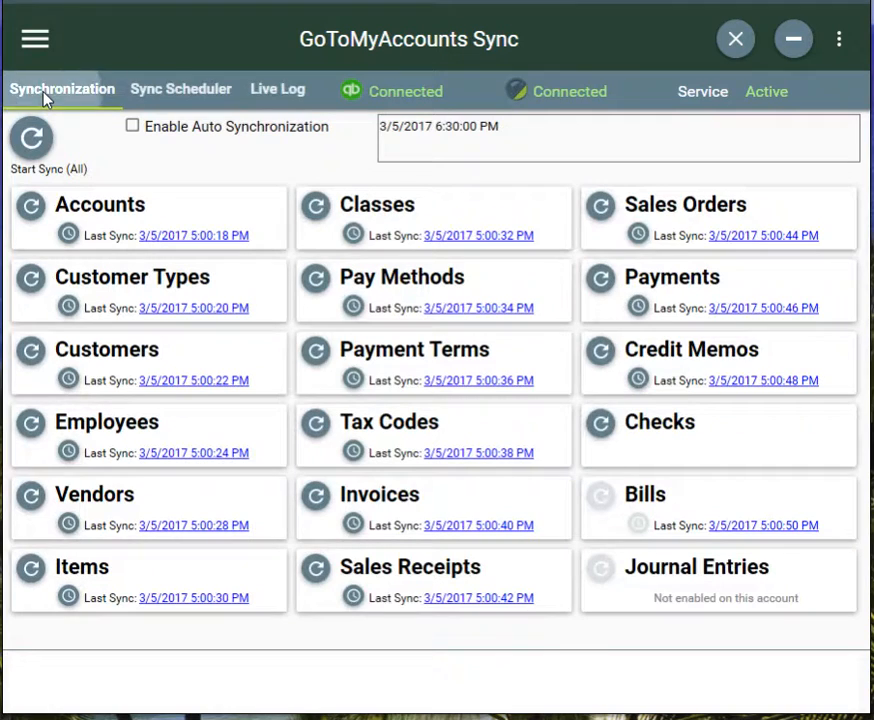
click(210, 130)
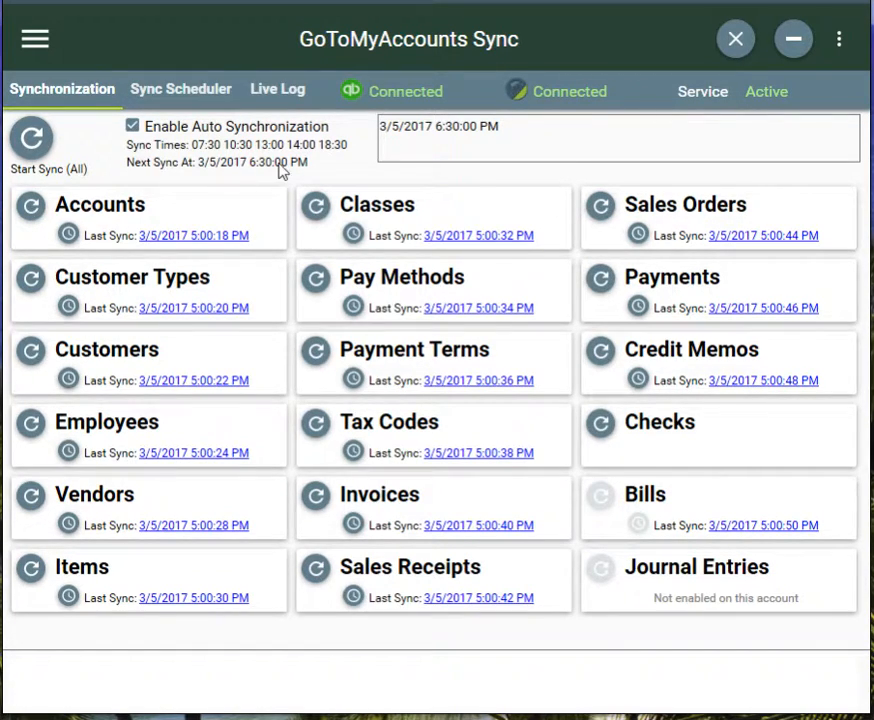
click(190, 88)
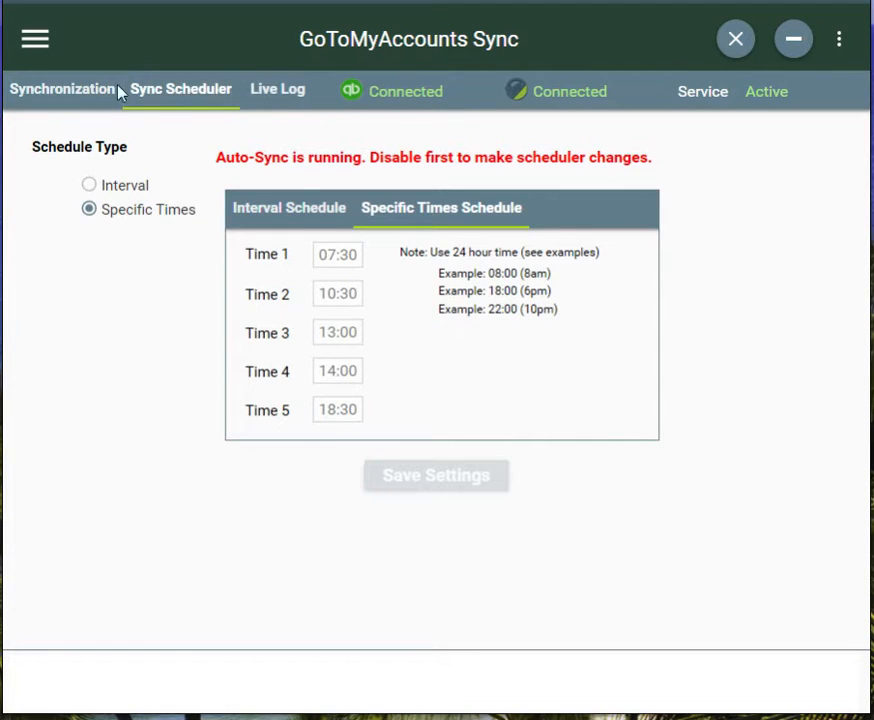
click(118, 88)
click(180, 95)
- Disable auto synchronization and clear the Time 5 entry in the specific times schedule
click(68, 93)
click(190, 130)
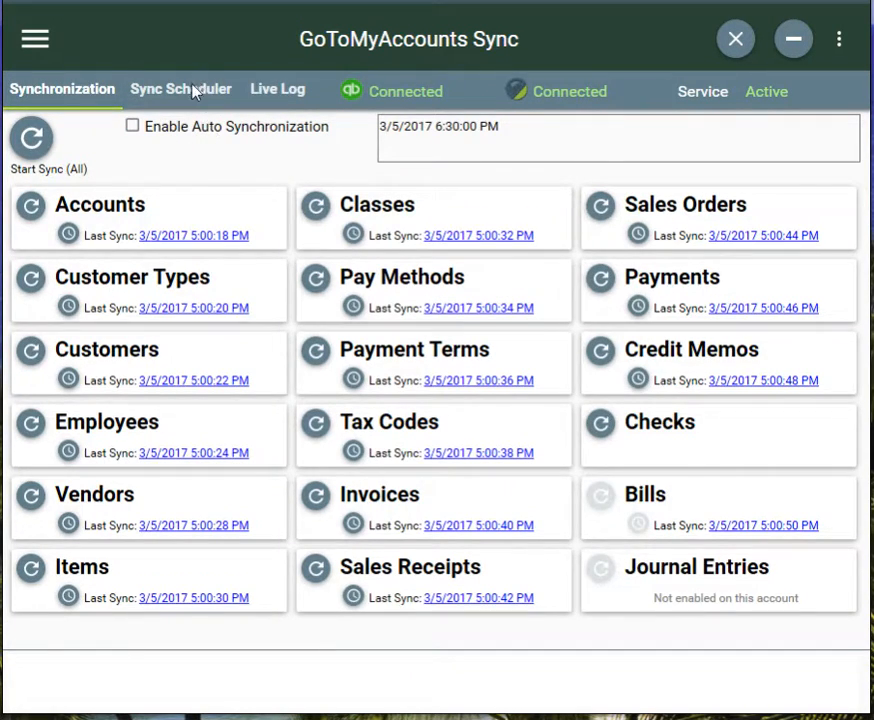
click(195, 88)
click(334, 409)
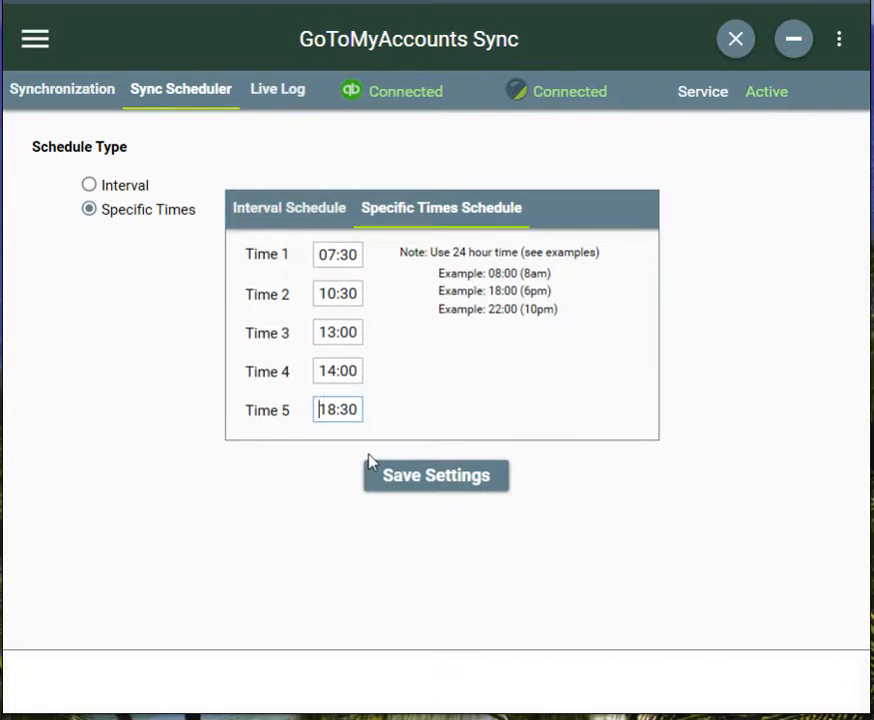
key(ctrl+a)
key(BackSpace)
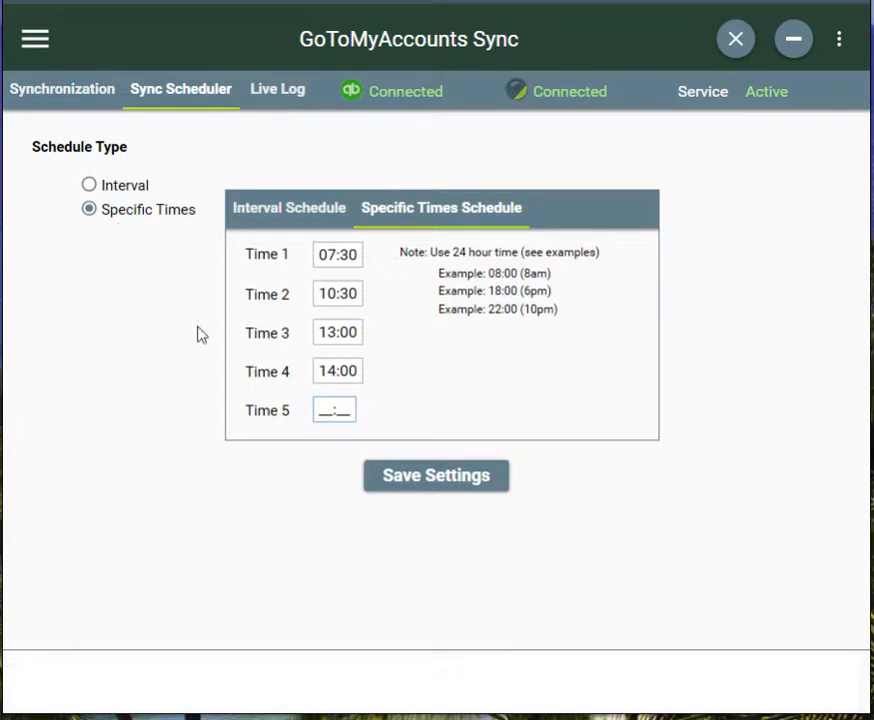
- Set Time 4 of the specific times schedule to 17:00 and save the settings
click(348, 372)
key(Home)
key(Right)
key(Delete)
text(7)
click(410, 478)
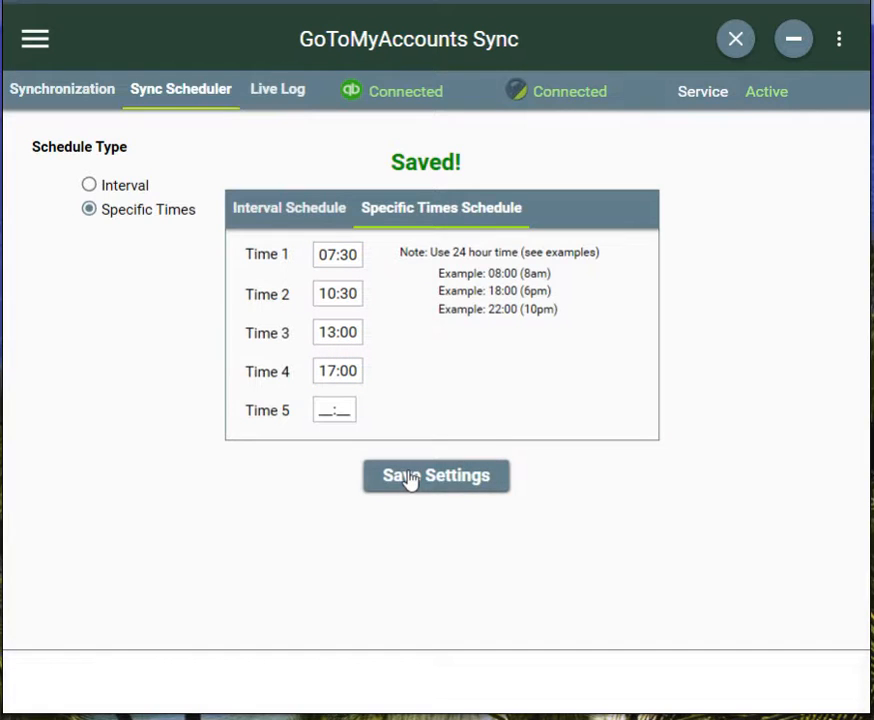
- Enable auto synchronization with the updated specific times, toggling it off and on once to restart it
click(85, 95)
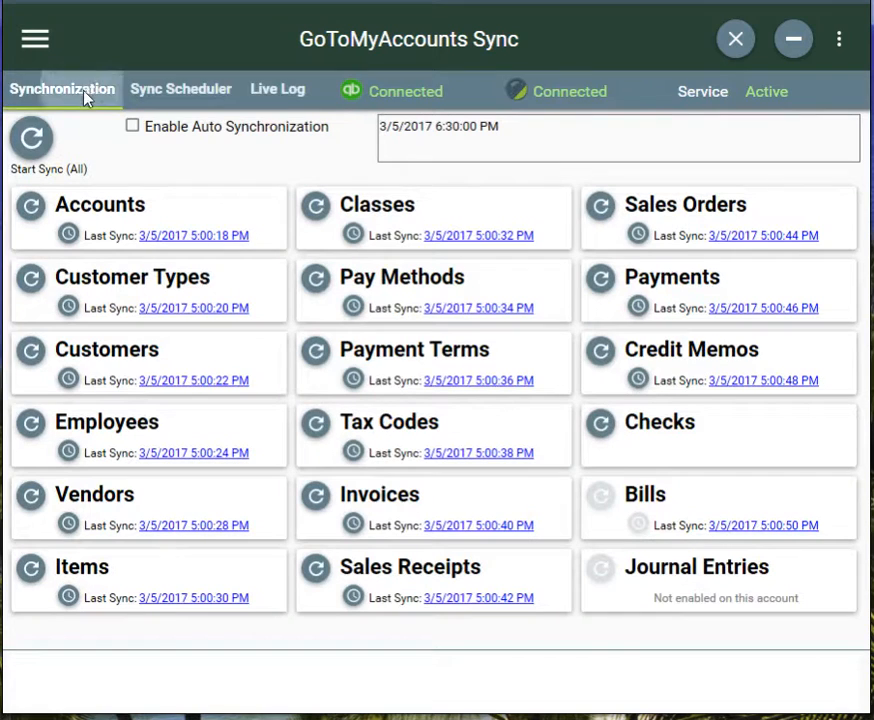
click(243, 136)
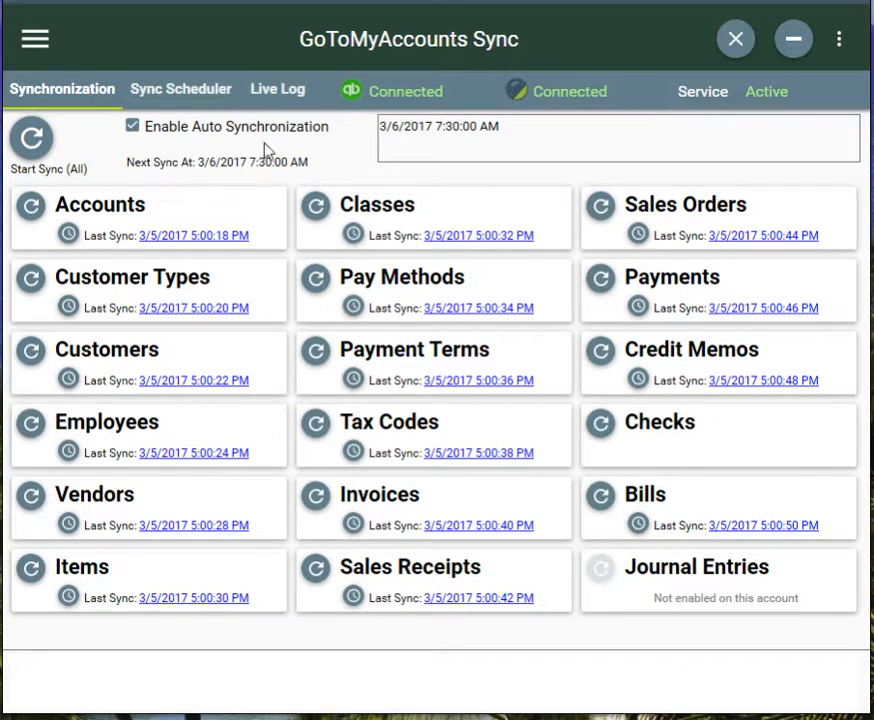
click(233, 129)
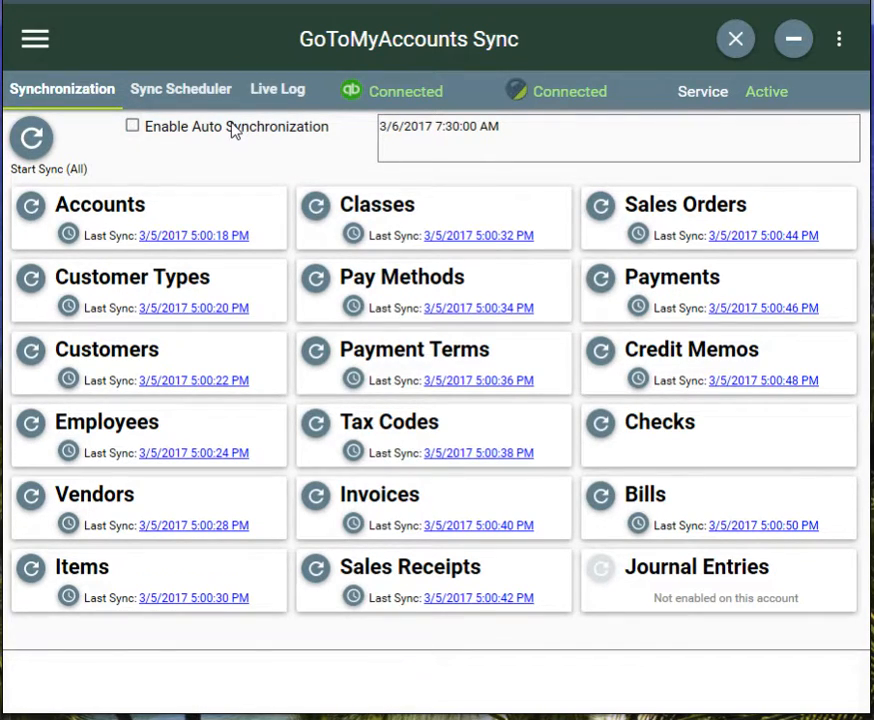
click(231, 130)
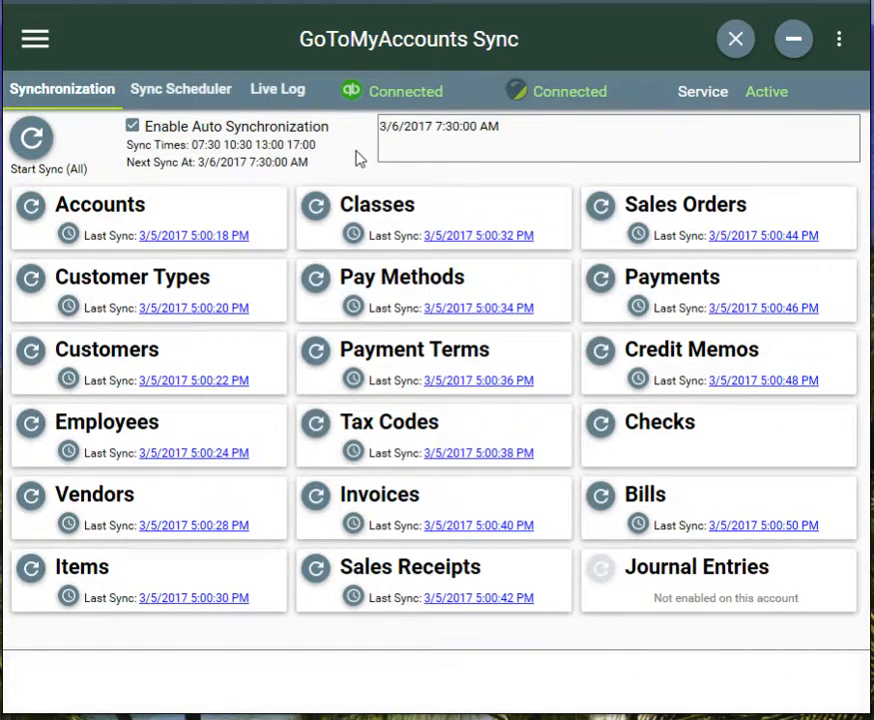
- Leave auto synchronization disabled and reopen the specific times schedule for editing
click(291, 133)
click(291, 133)
click(213, 133)
click(210, 96)
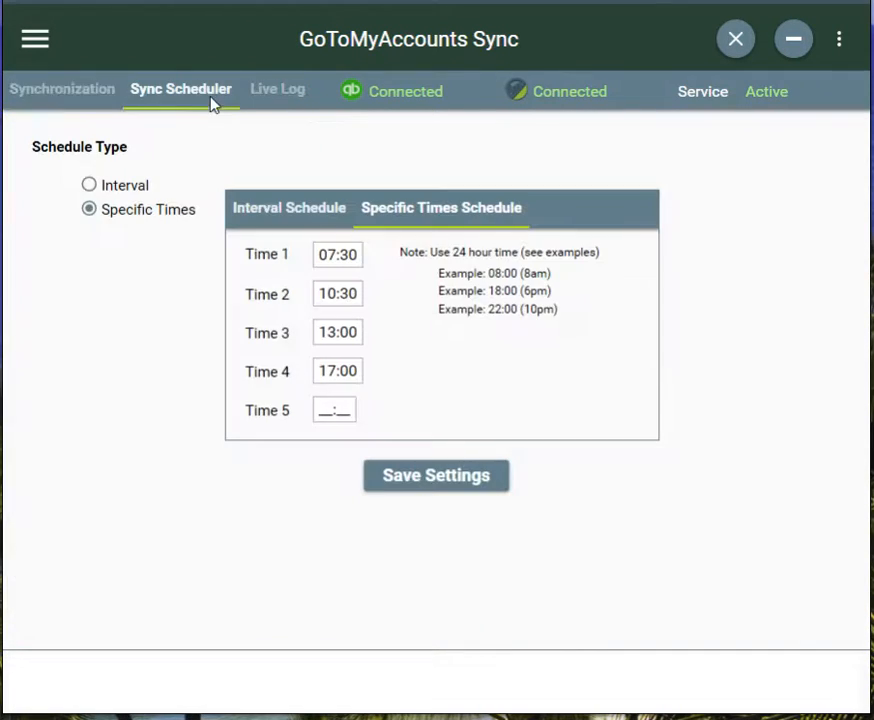